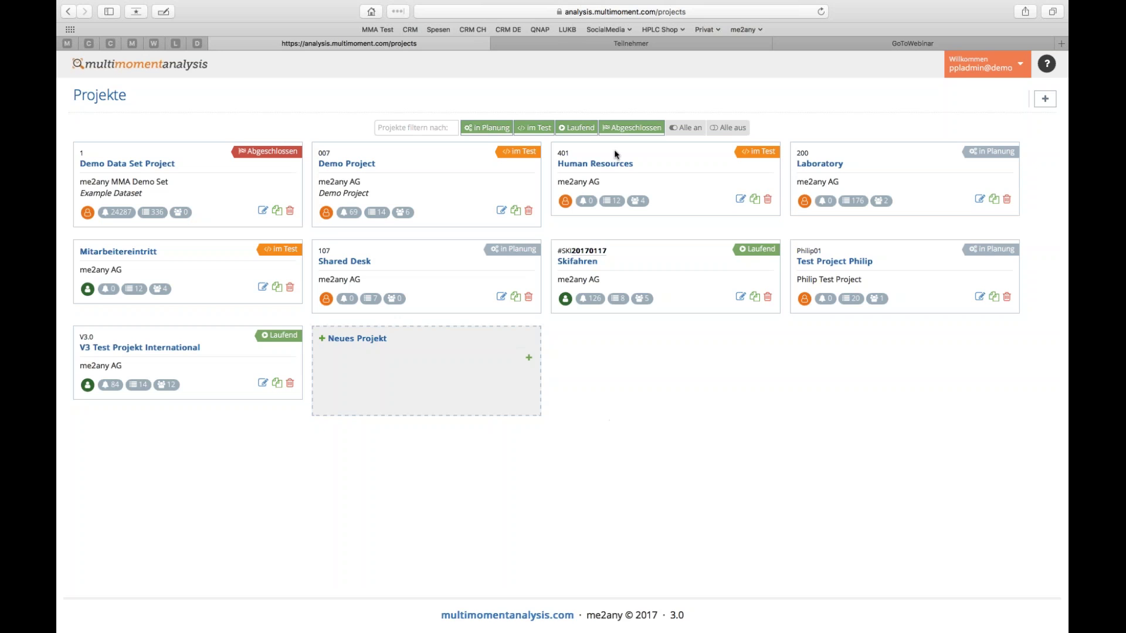
- Open the Human Resources project and review its settings, the processes under Onboarding and the monitoring overview
left_click(596, 164)
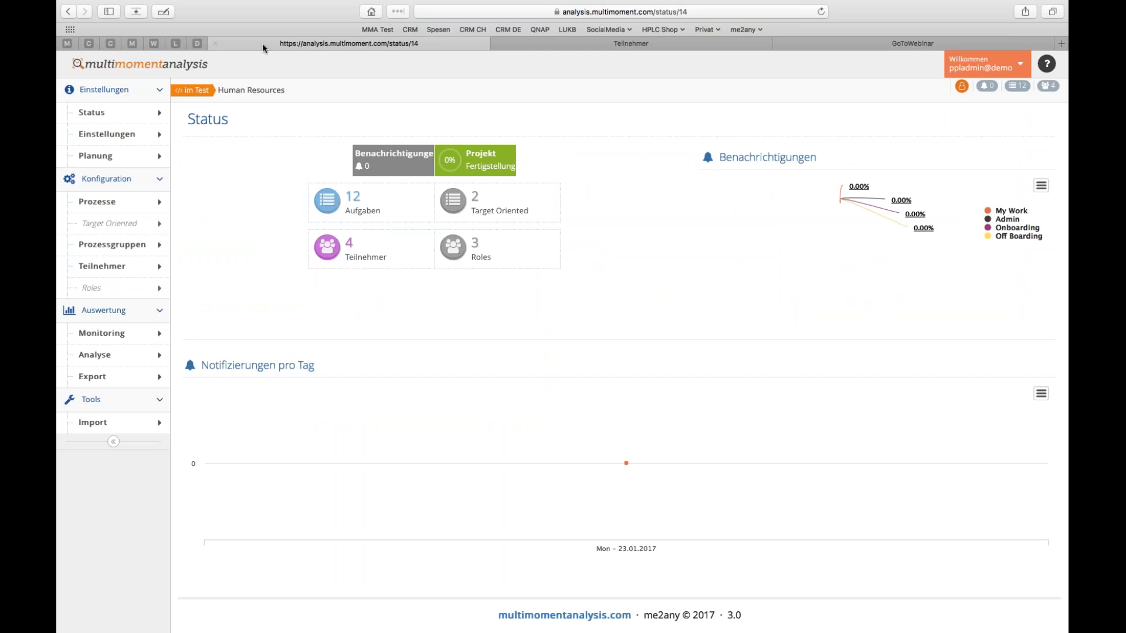
left_click(102, 135)
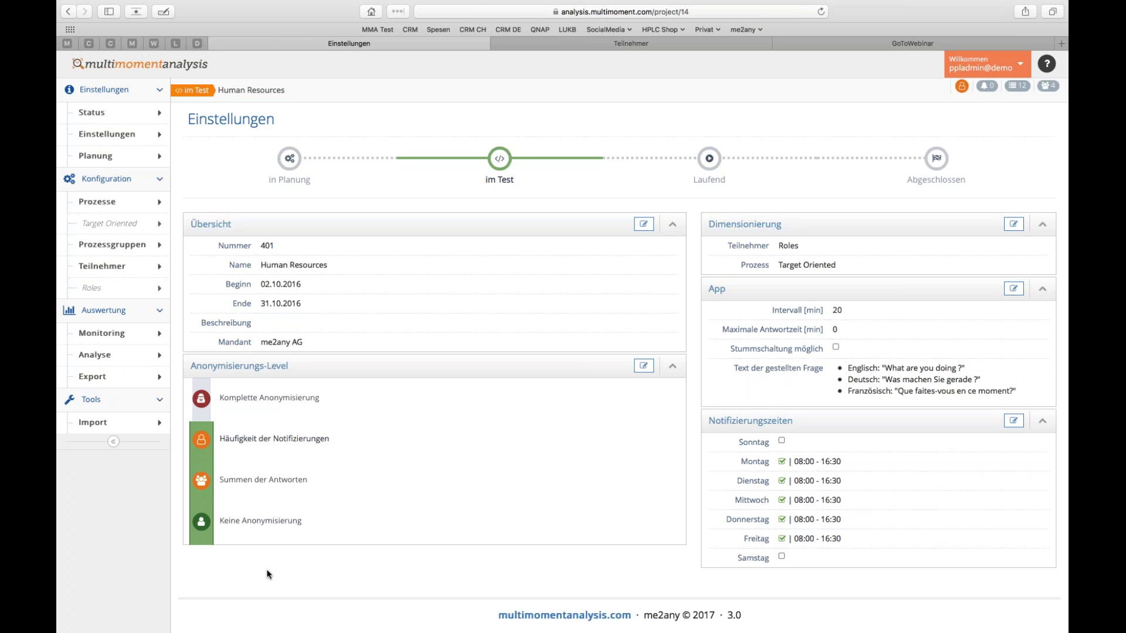
left_click(105, 201)
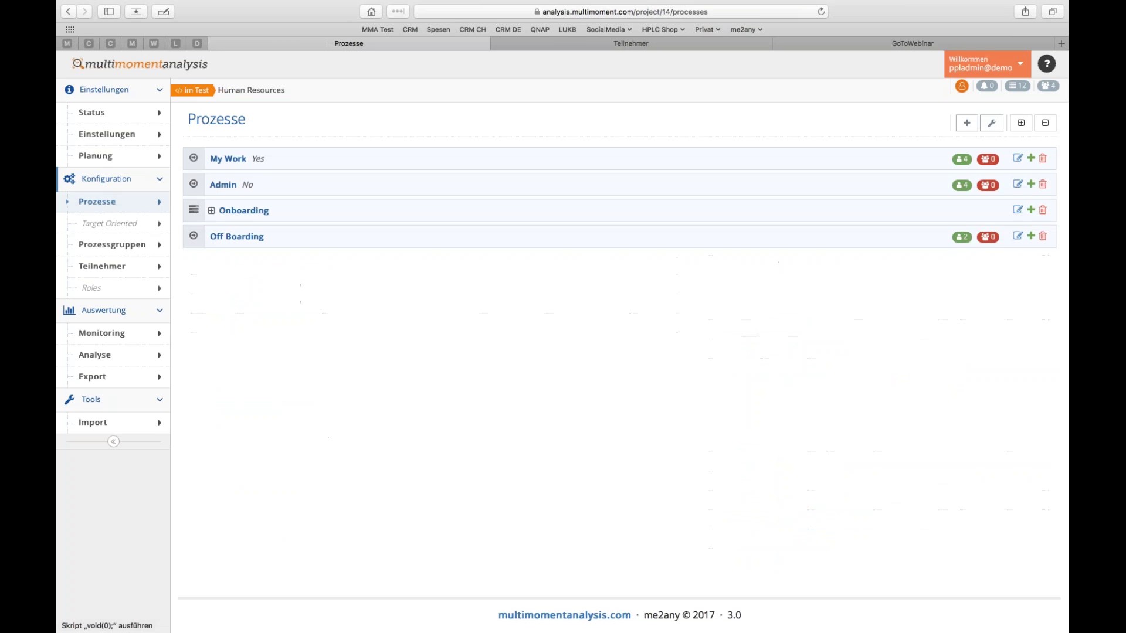
left_click(211, 211)
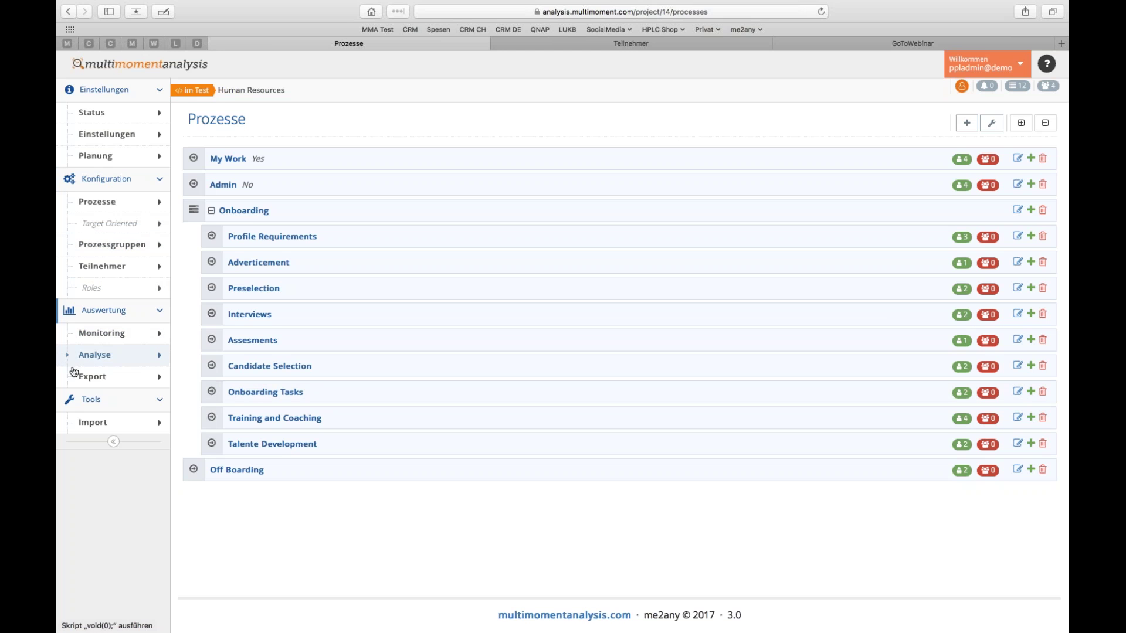
left_click(114, 337)
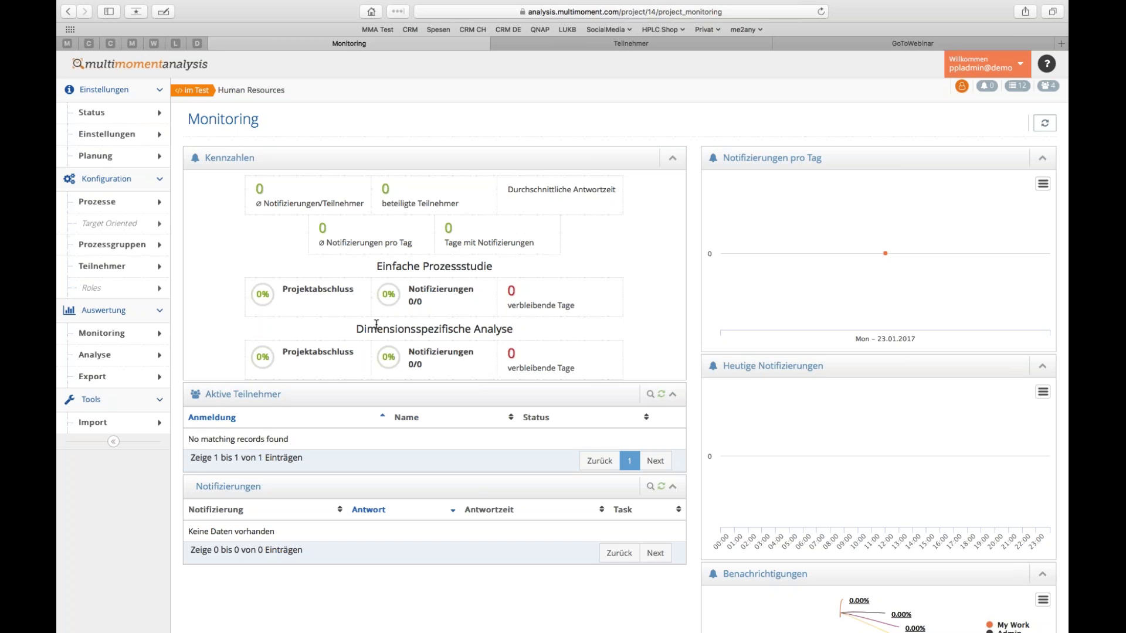
- Start a new analysis diagram for the project with Roles as first dimension and Aufgaben as second dimension
left_click(97, 355)
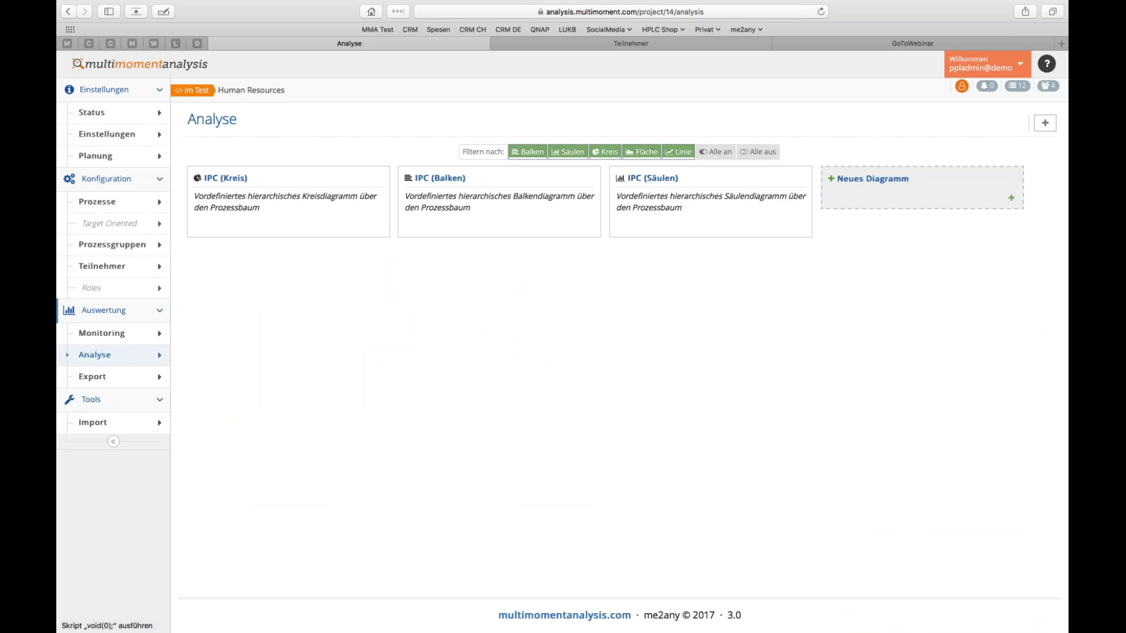
left_click(896, 183)
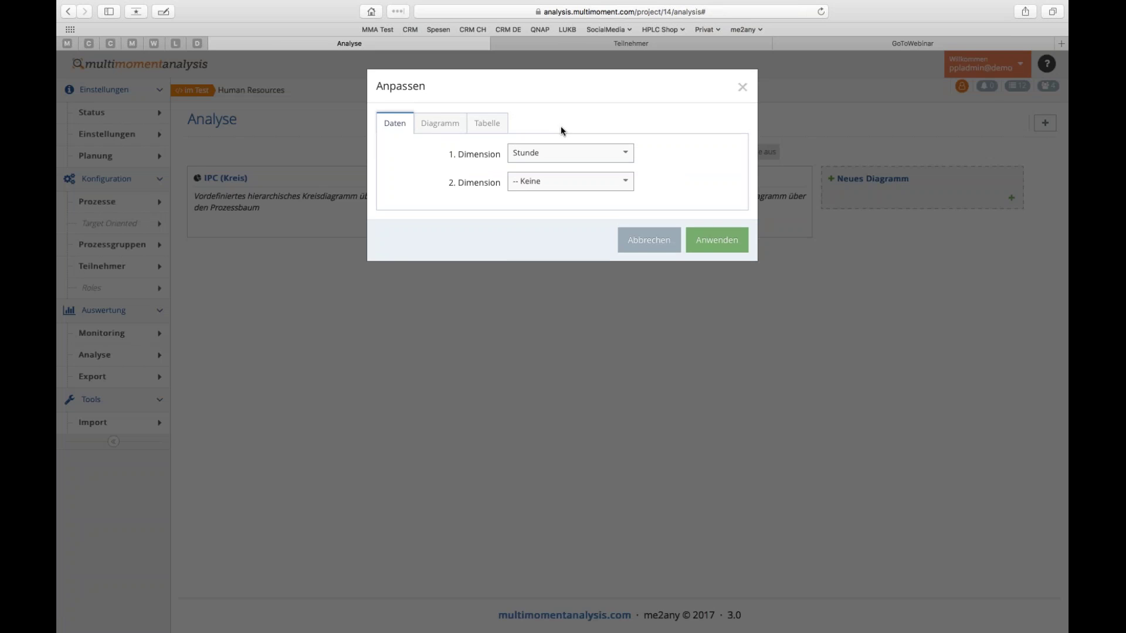
left_click(562, 152)
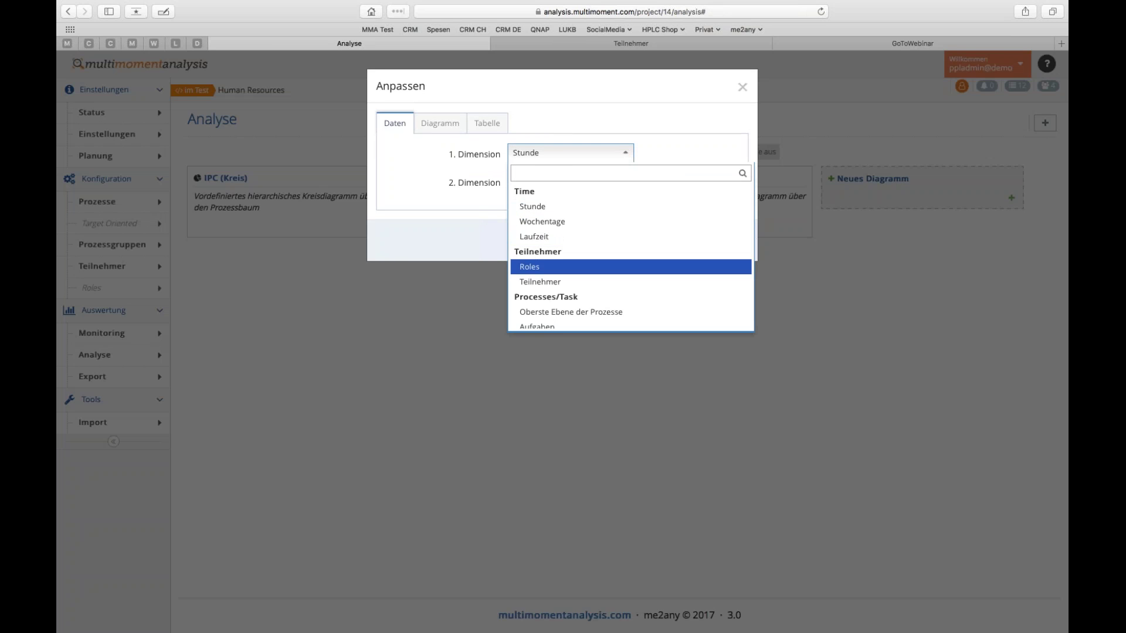
left_click(534, 268)
left_click(569, 181)
scroll(557, 305, "down", 2)
left_click(558, 333)
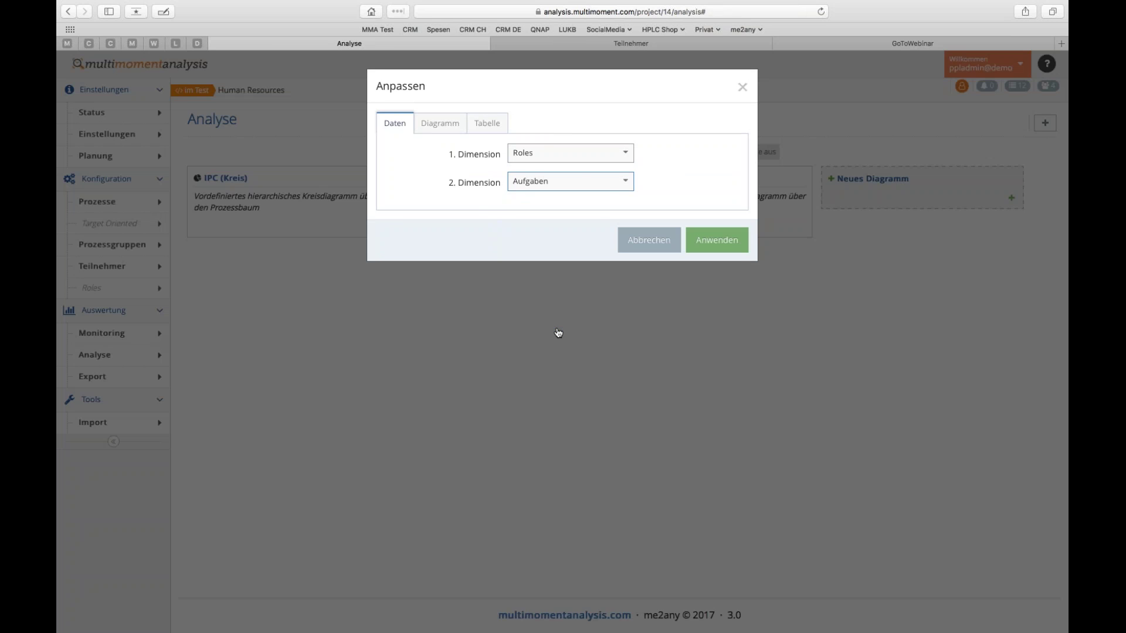
- Check the chart and table options of the new diagram and discard it without applying
left_click(450, 124)
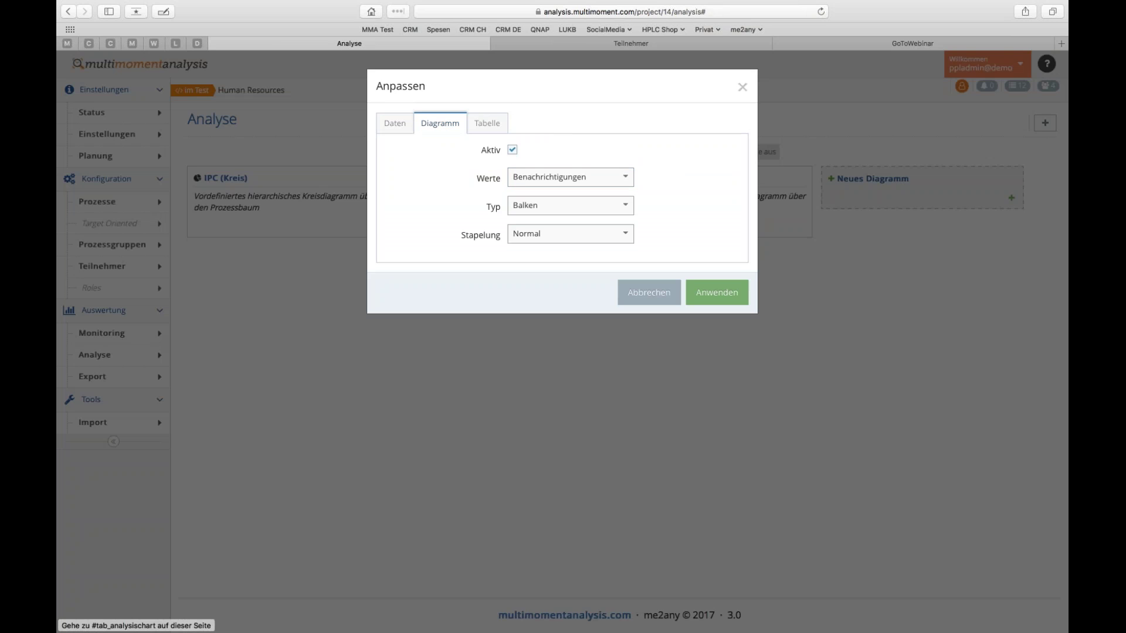
left_click(487, 123)
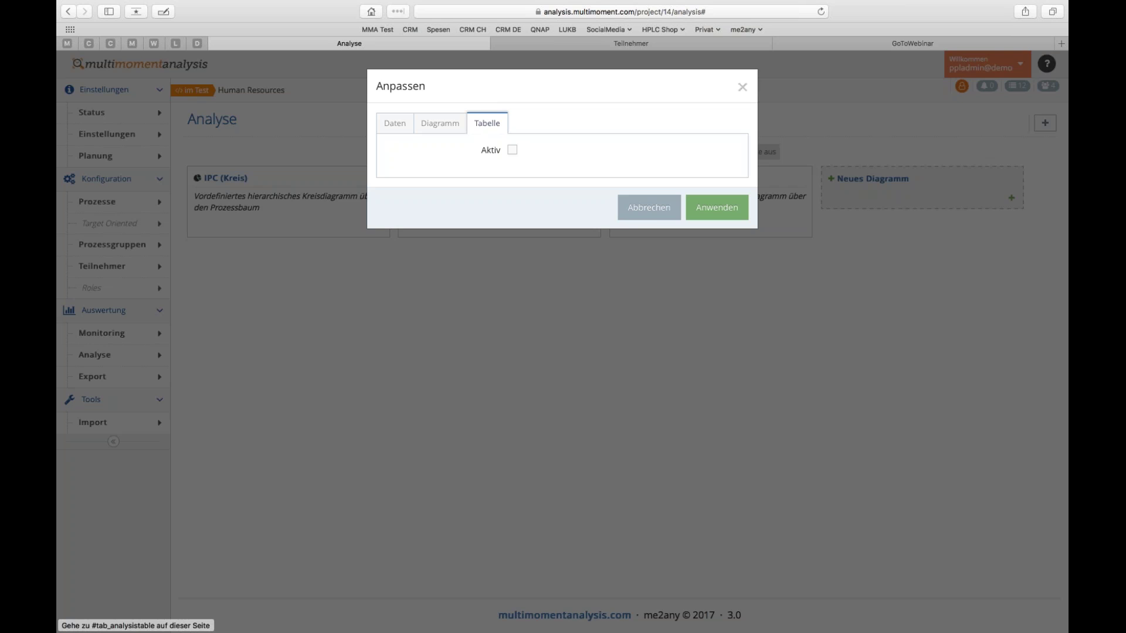
left_click(647, 212)
- View the project's export options and the administration's system information, and return to the project overview
left_click(98, 381)
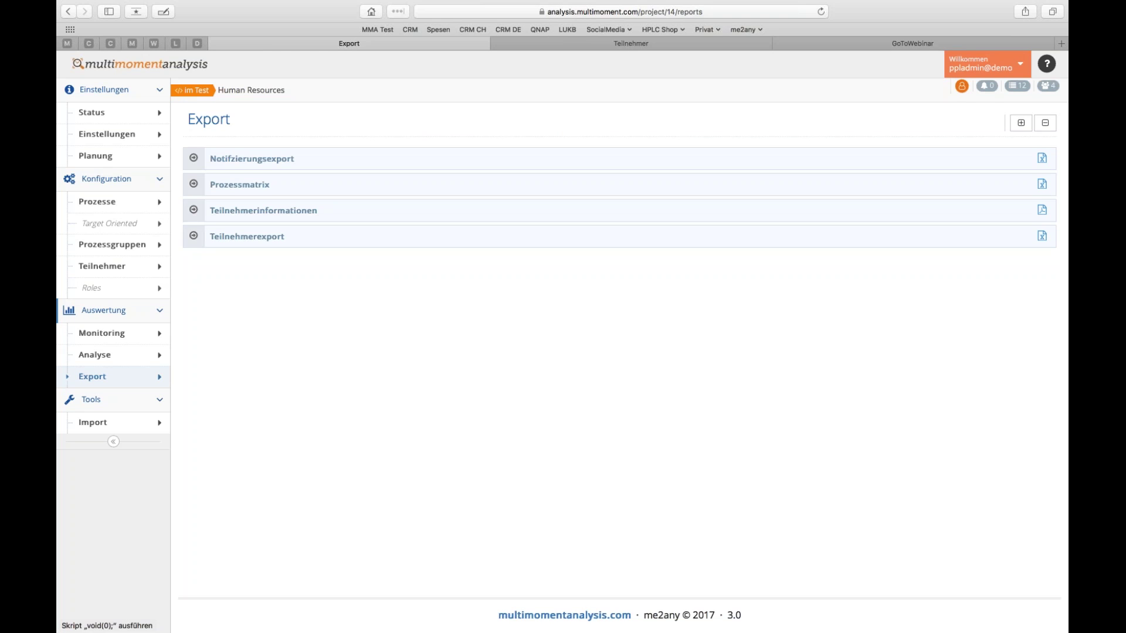
left_click(92, 424)
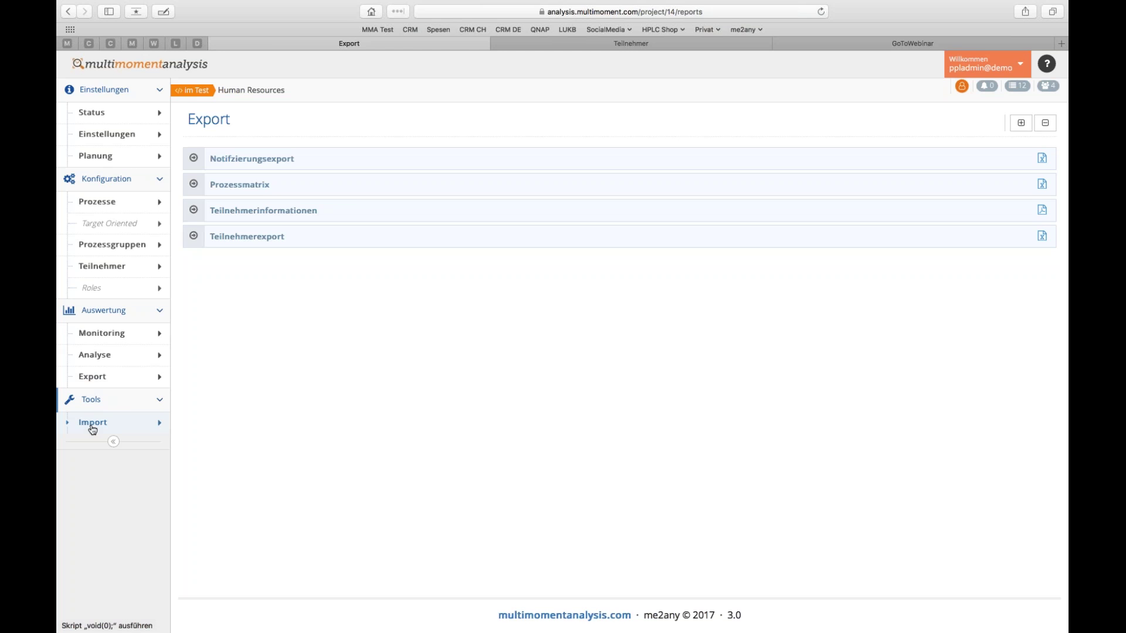
left_click(1021, 64)
left_click(984, 107)
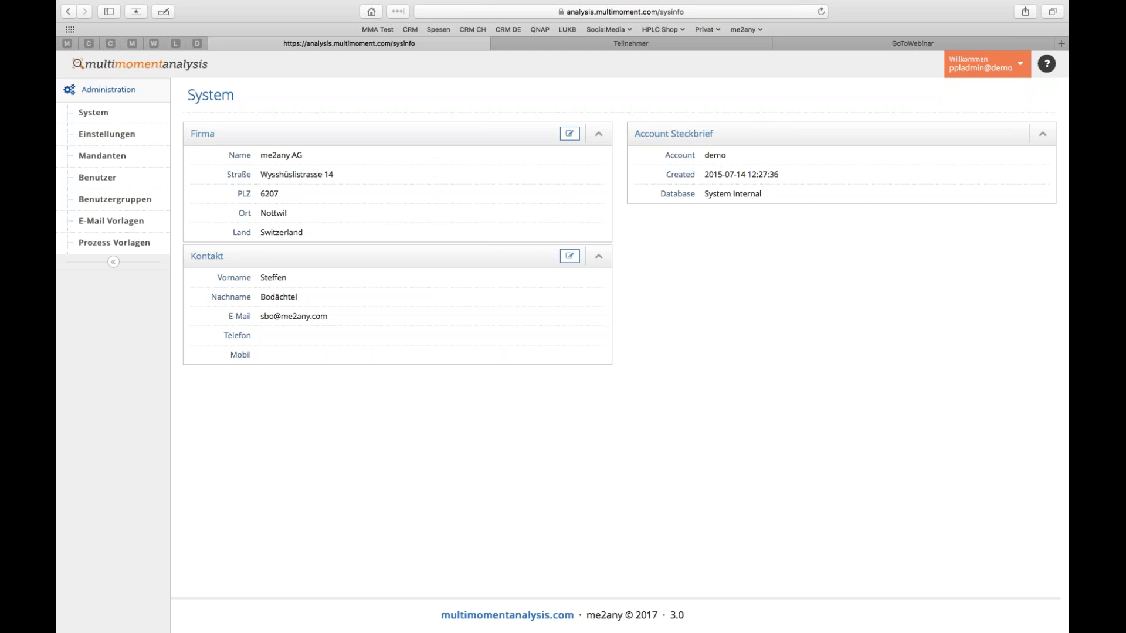
left_click(1020, 64)
left_click(975, 89)
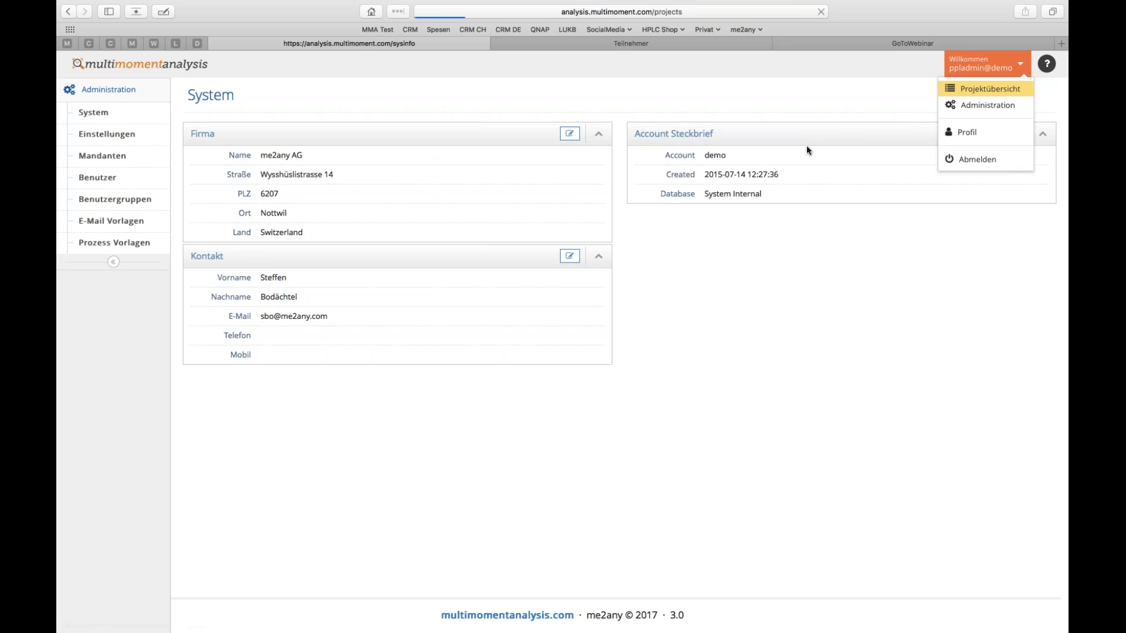
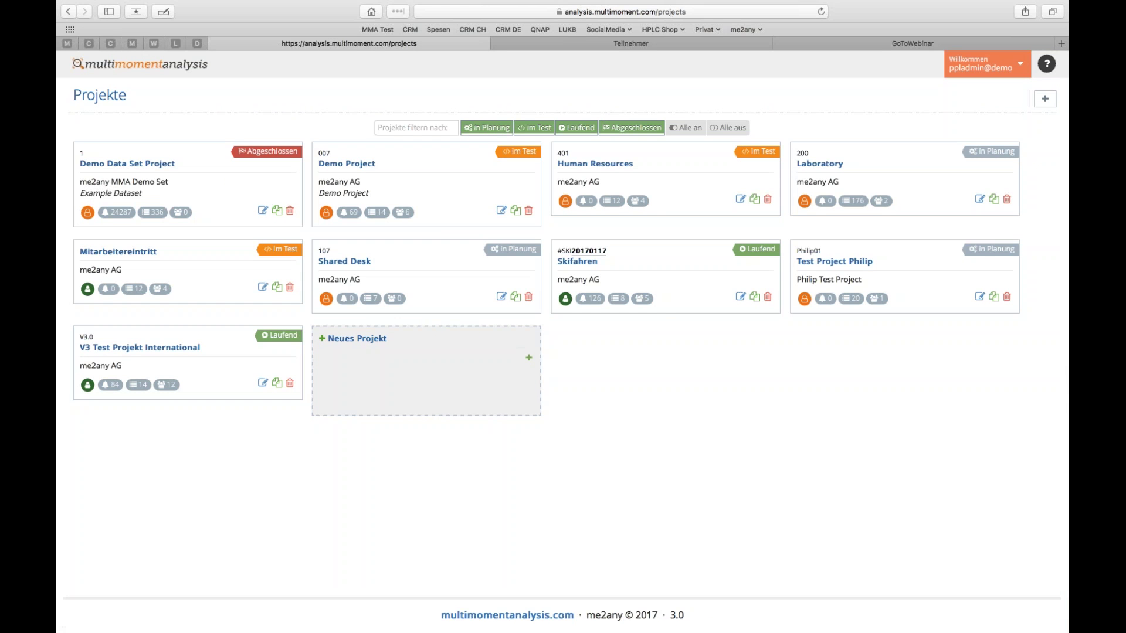
- Open the predefined IPC (Säulen) analysis chart of the Demo Data Set Project
left_click(159, 166)
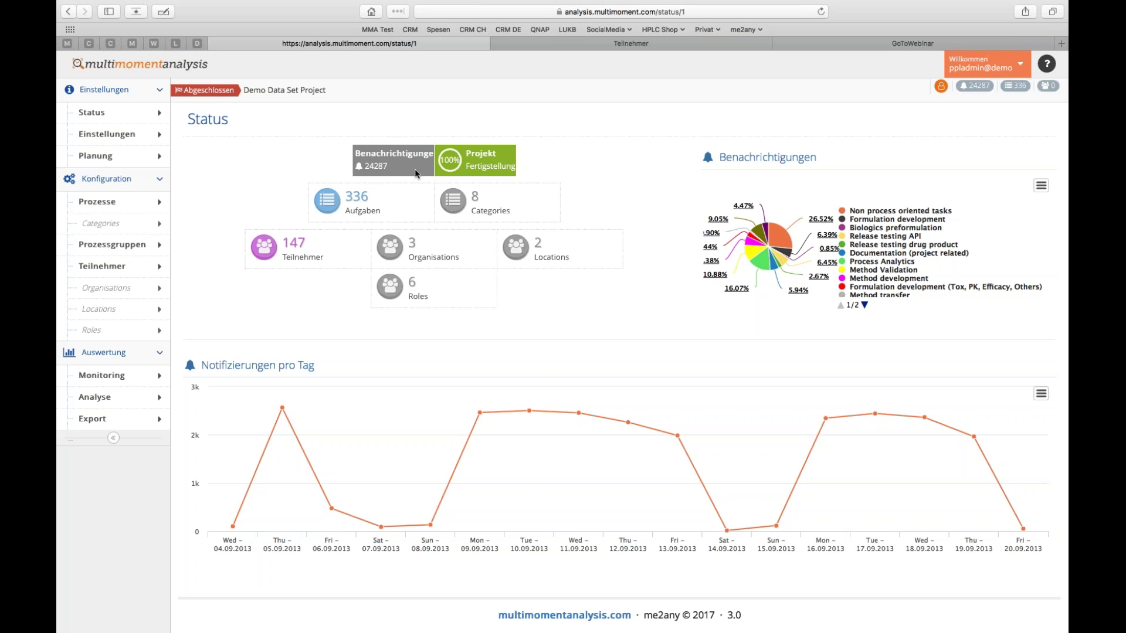
left_click(94, 398)
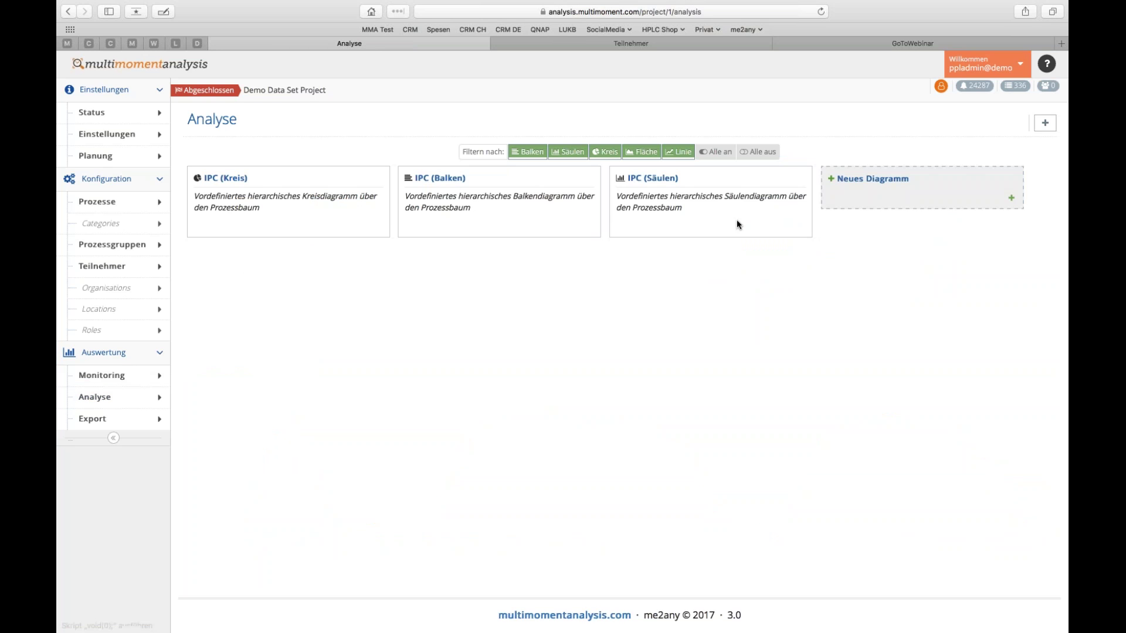
left_click(666, 179)
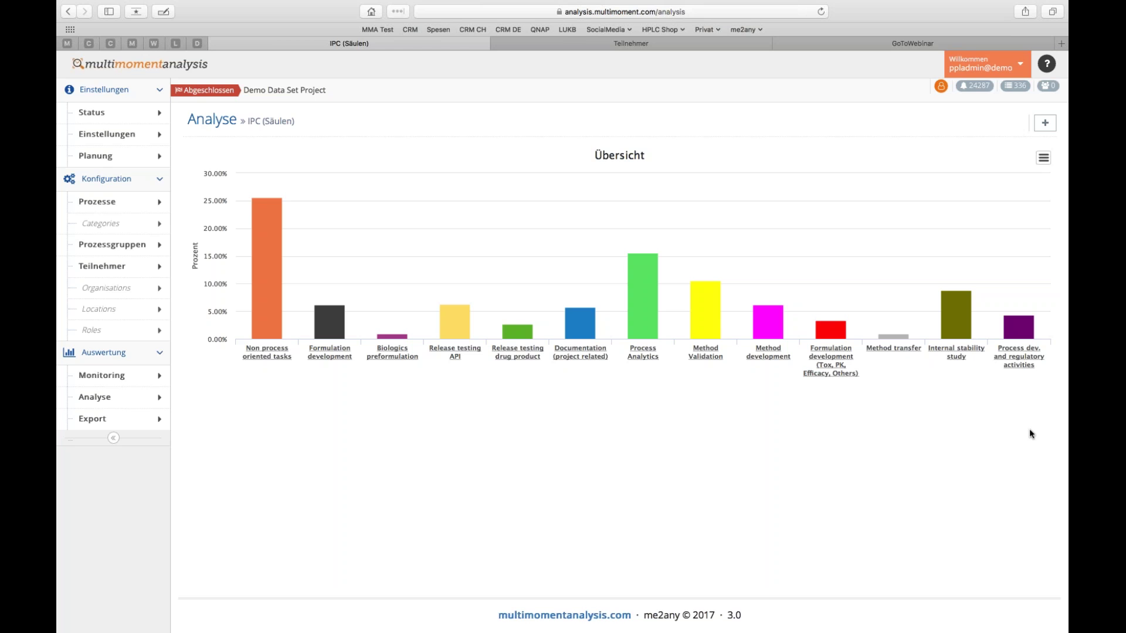
- Drill into the Process Analytics column to examine its individual tasks, and return through the top chart level to the project overview
left_click(643, 353)
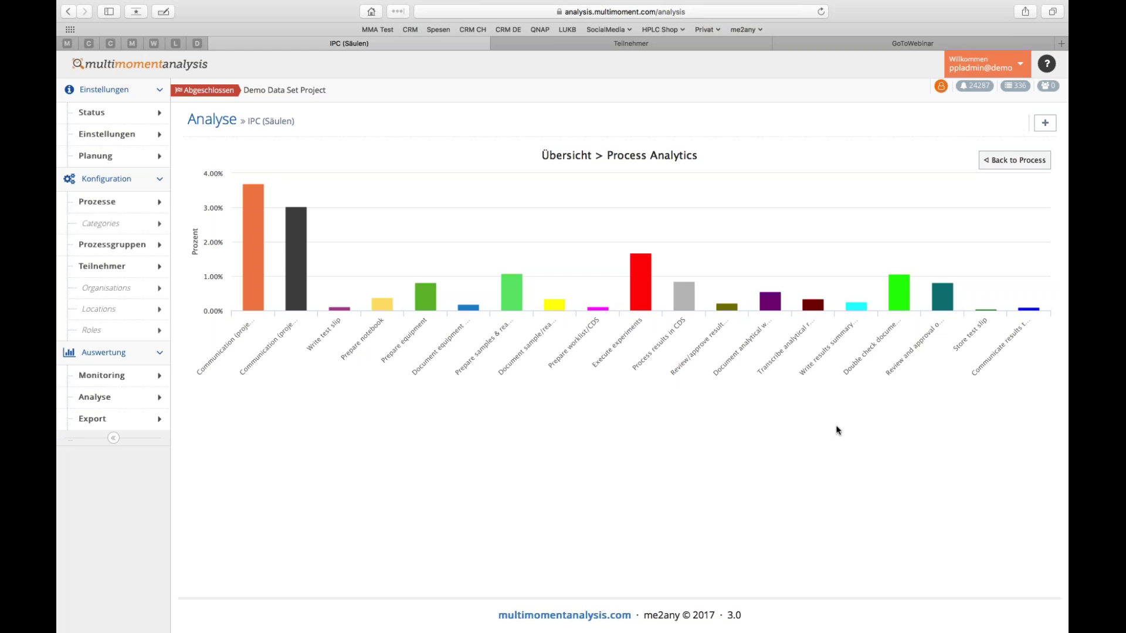
mouse_move(335, 311)
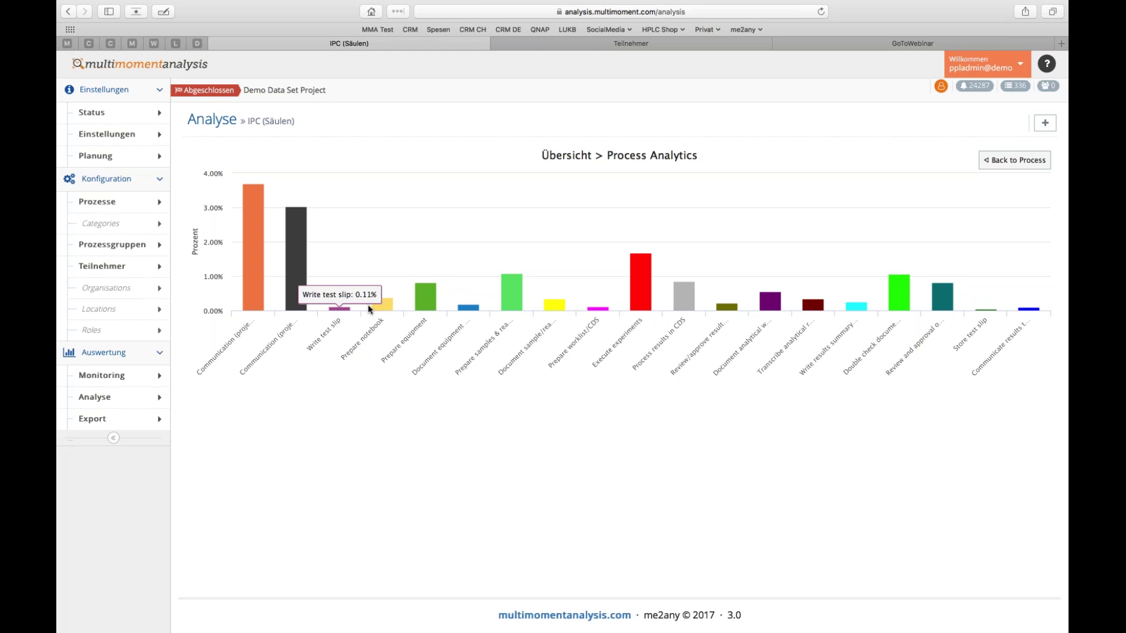
mouse_move(430, 304)
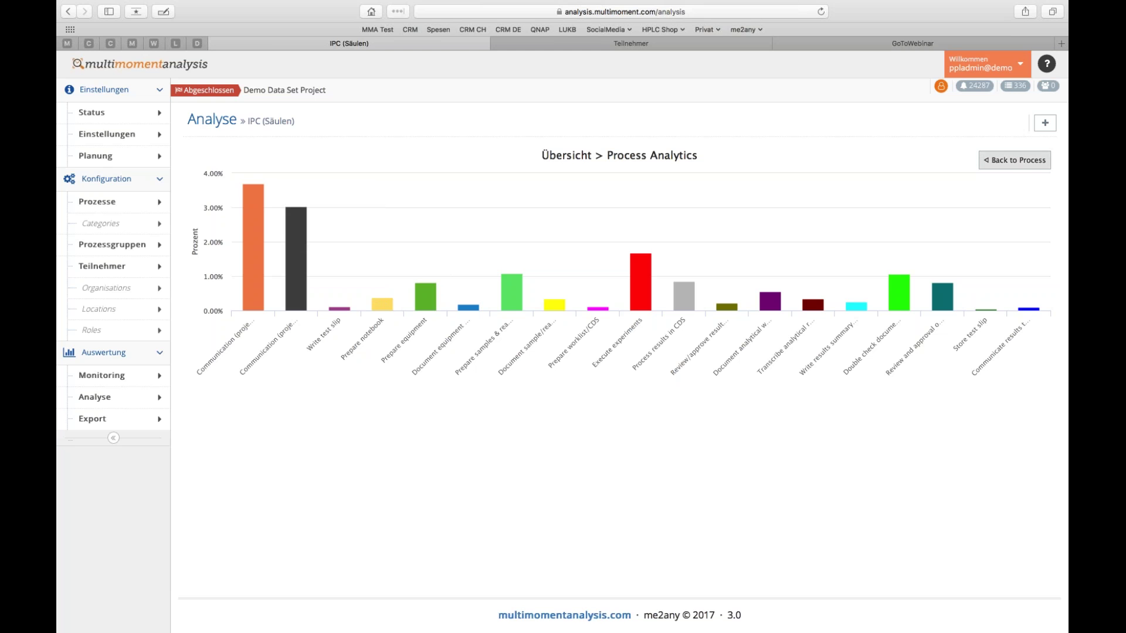
left_click(1014, 162)
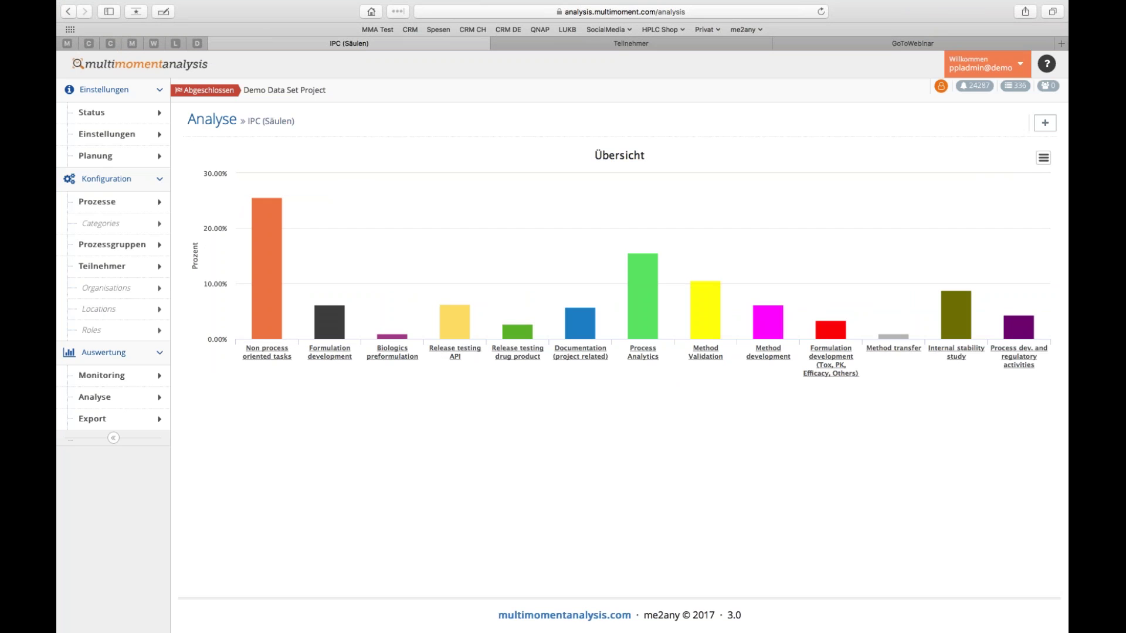
left_click(1020, 67)
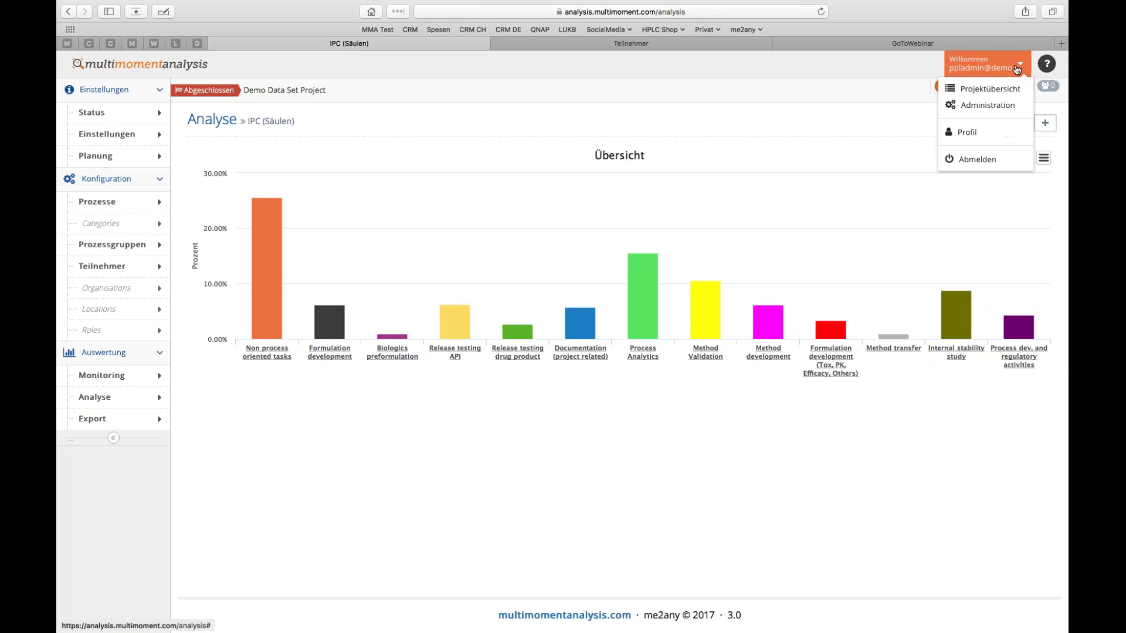
left_click(987, 93)
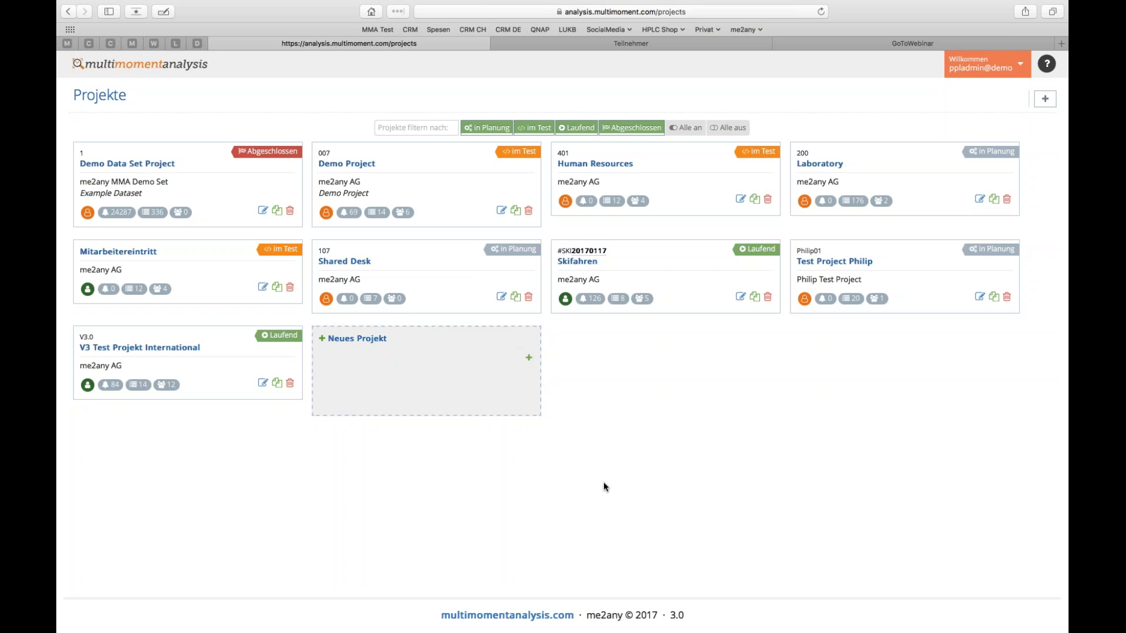
- Switch to the multimomentanalysis.com website and examine the inquiry form on its contact page
left_click(66, 45)
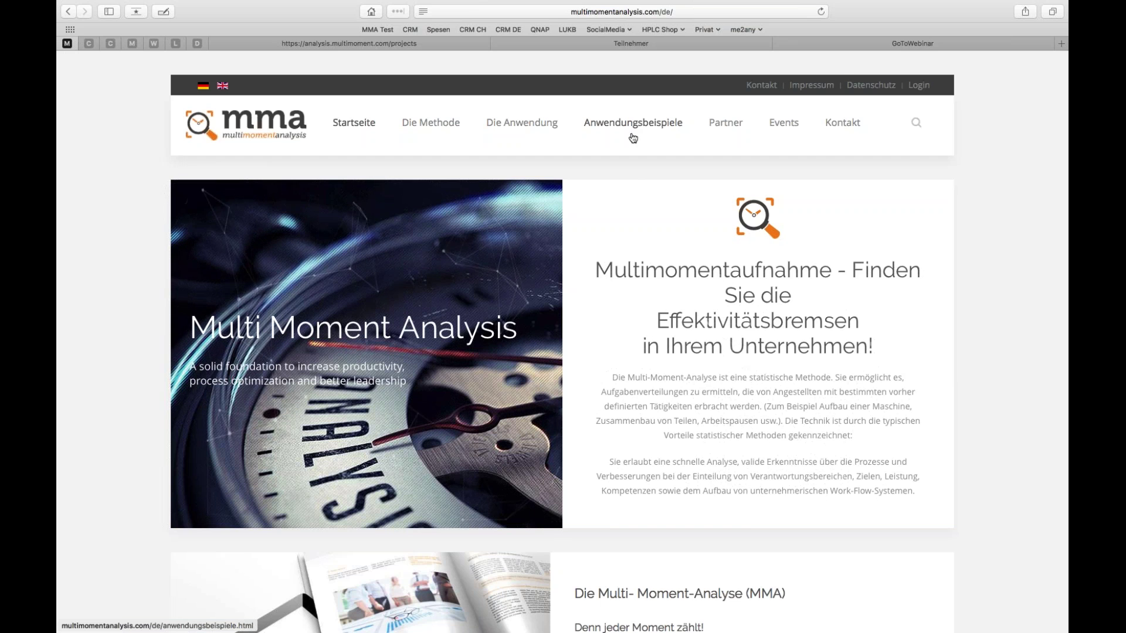
left_click(844, 125)
scroll(733, 309, "down", 1)
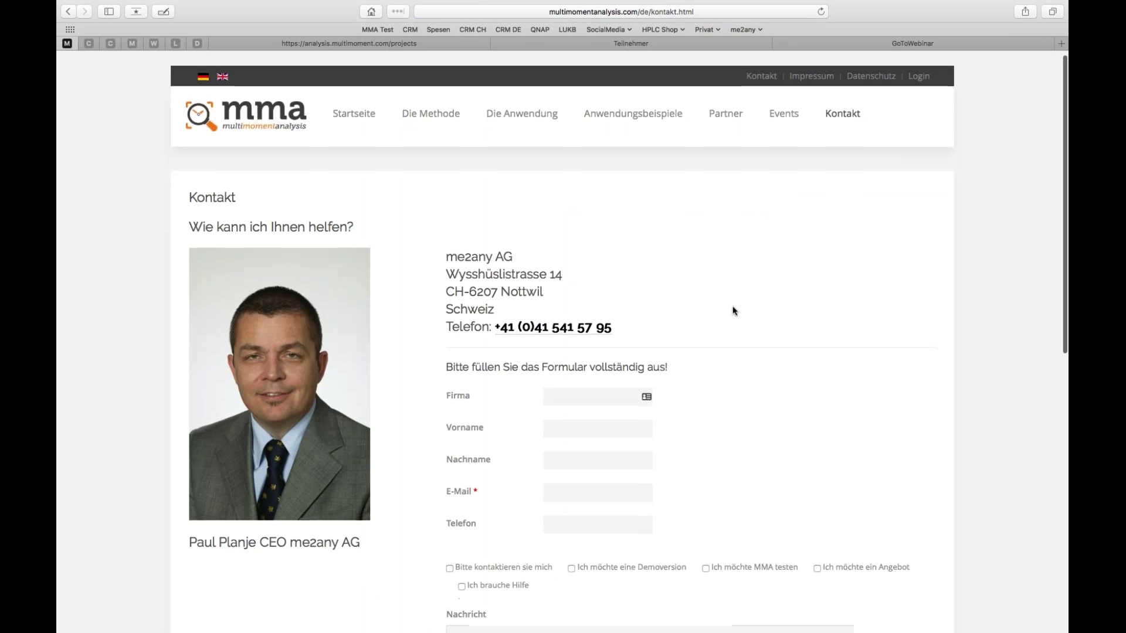
scroll(733, 311, "down", 5)
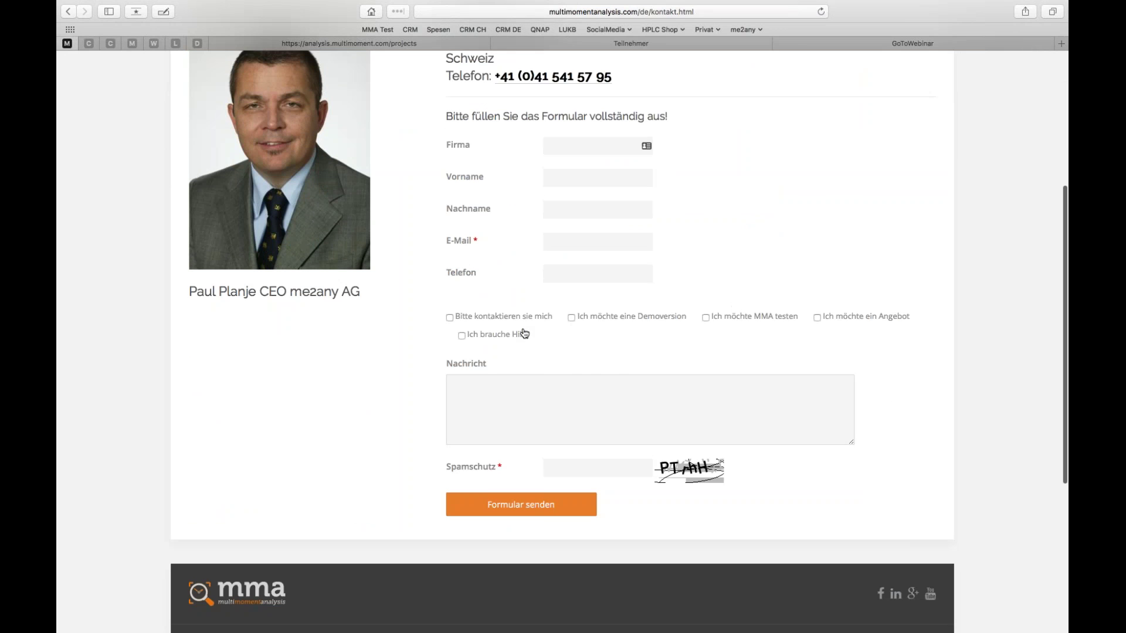